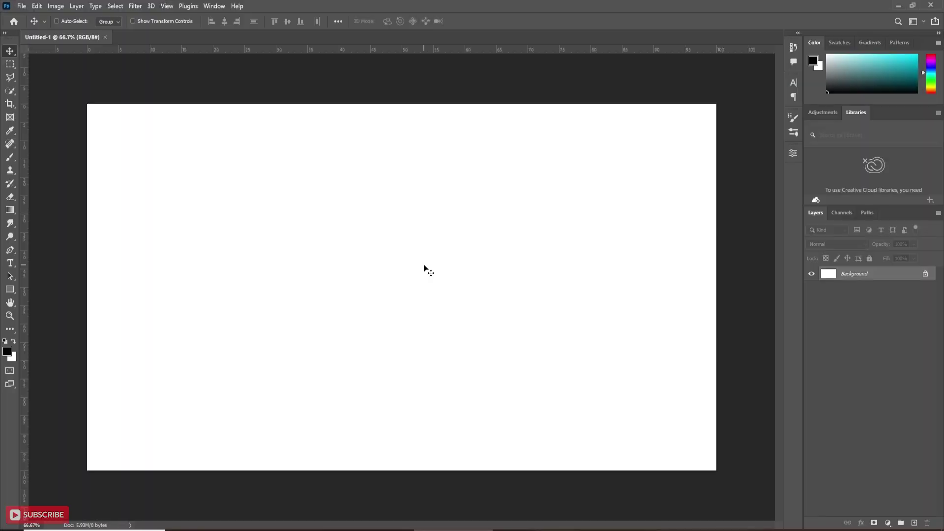
Place oak-tree-8280839_1920 on the canvas from File Explorer and rasterize its layer
click(254, 530)
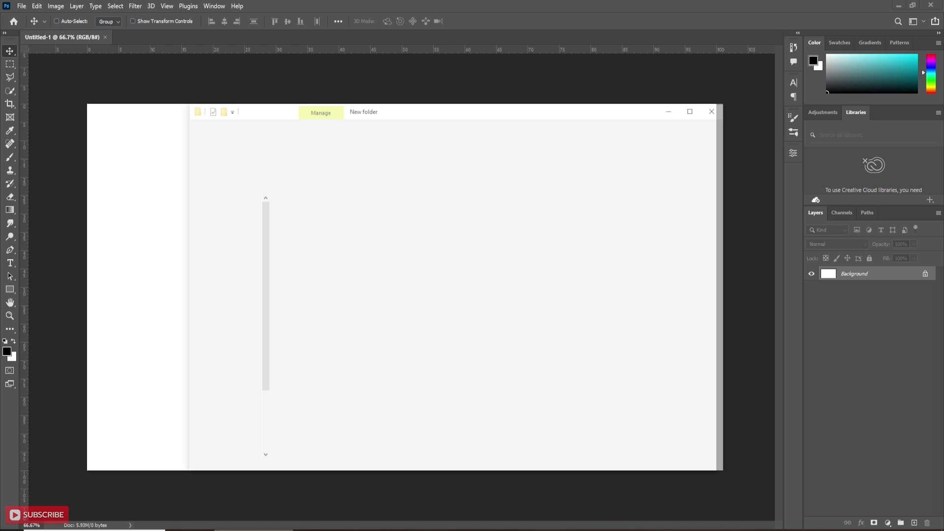
click(418, 181)
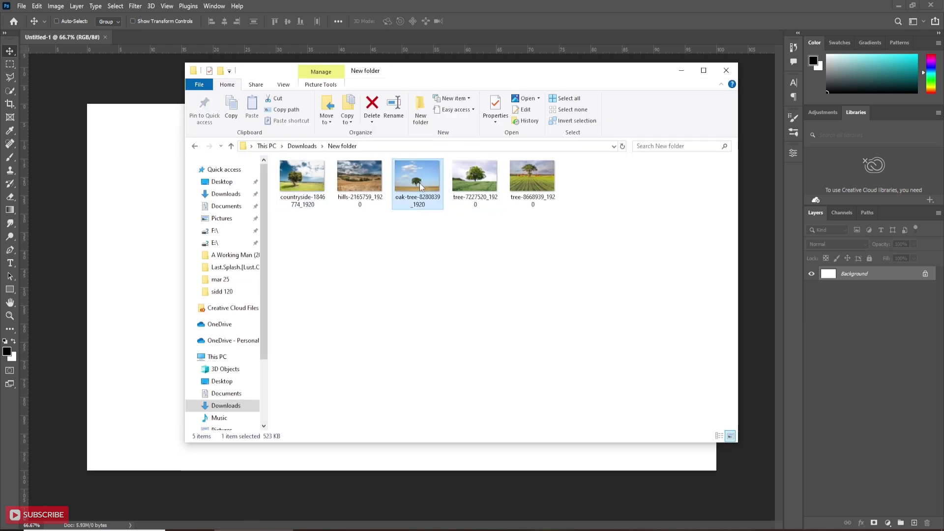
drag(420, 183, 155, 256)
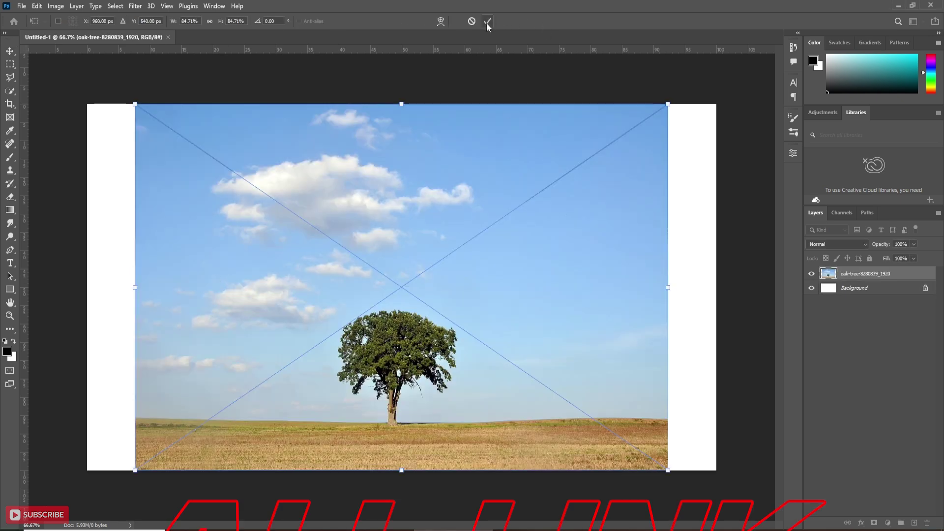
click(486, 22)
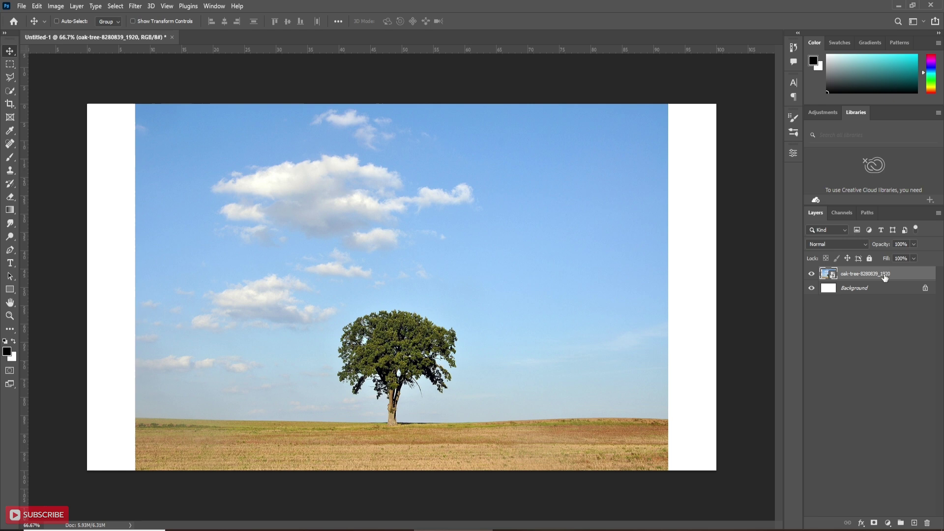
right_click(884, 275)
click(797, 280)
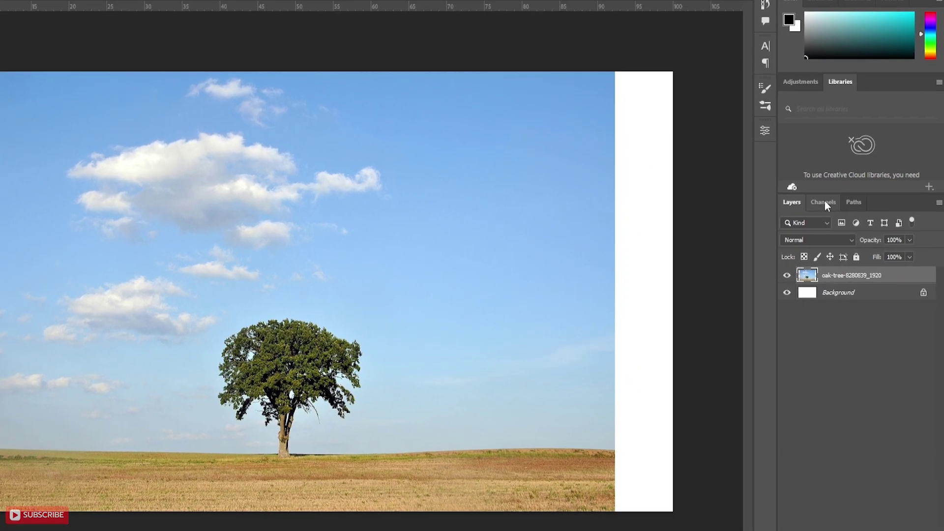
In the Channels panel, hide Red and Green and make Blue the active channel
click(824, 202)
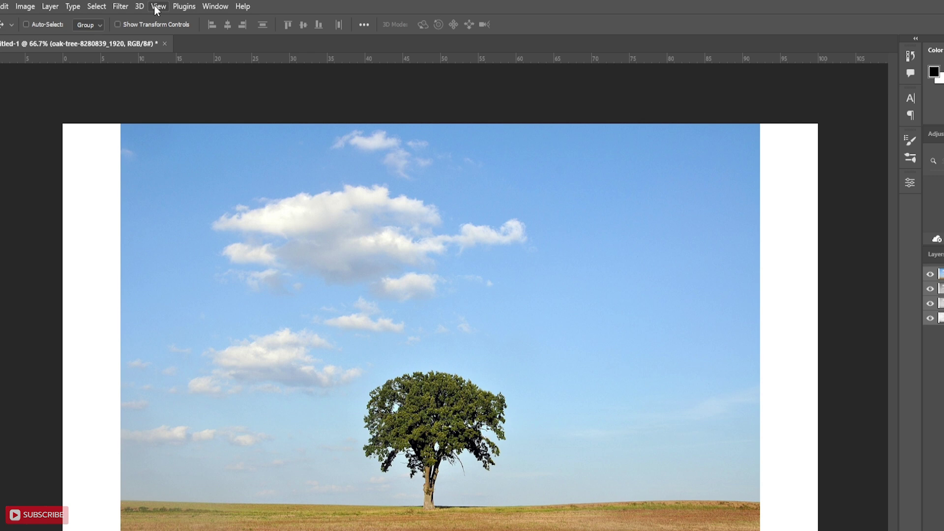
click(212, 7)
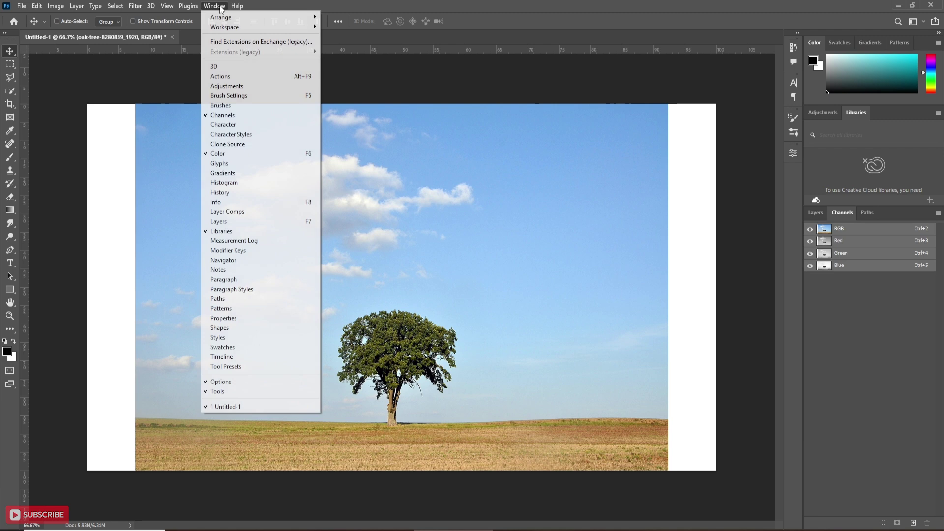
click(219, 7)
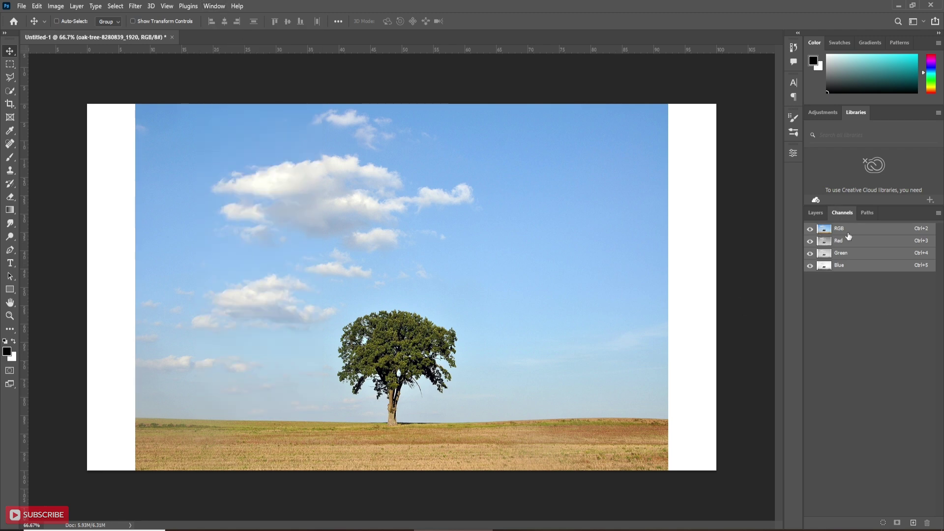
click(810, 241)
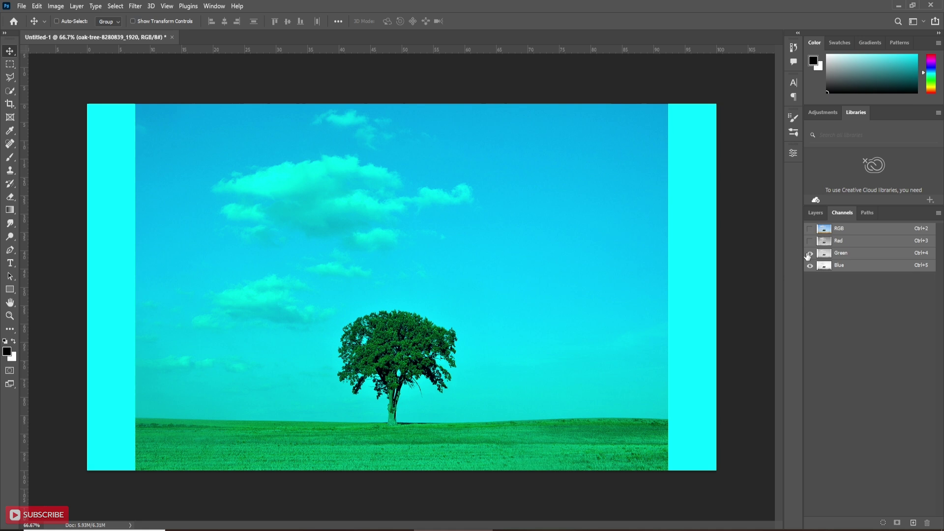
click(809, 253)
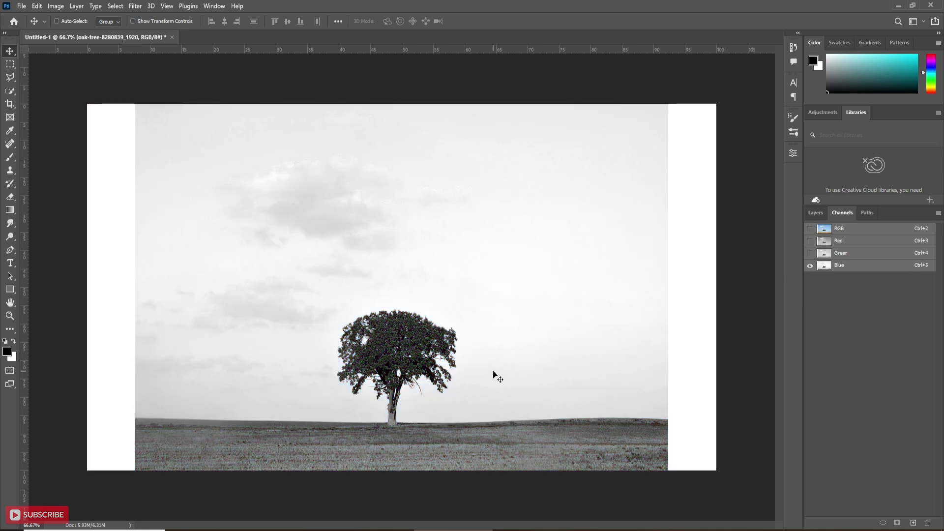
click(845, 266)
Duplicate the Blue channel as 'Blue copy', showing only the copy
right_click(846, 267)
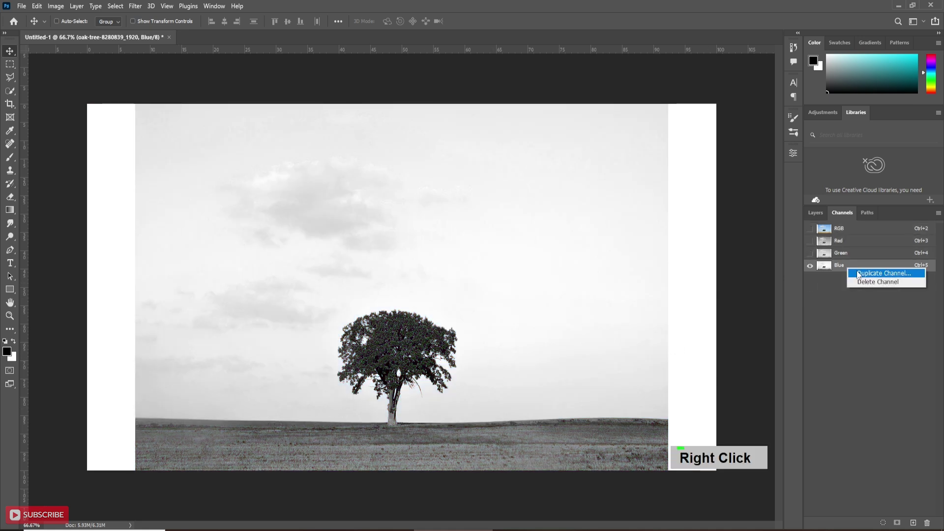
click(858, 274)
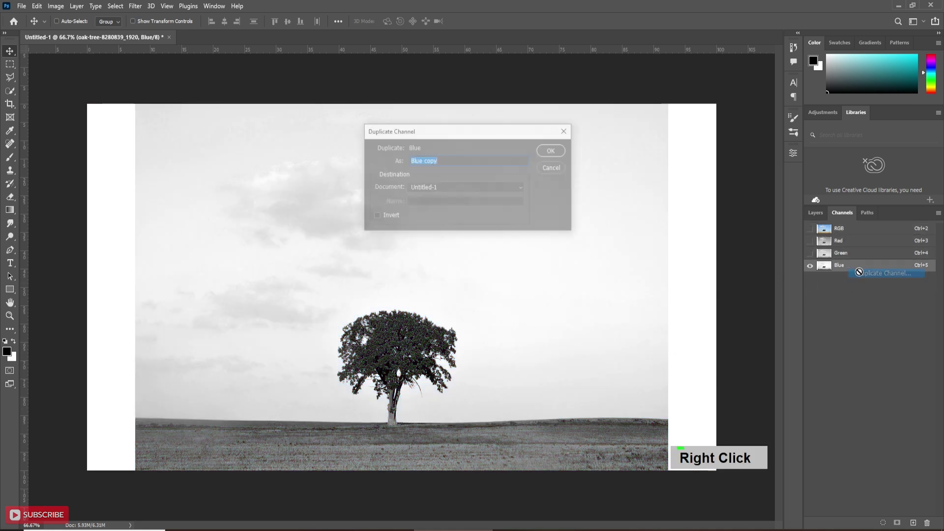
click(553, 149)
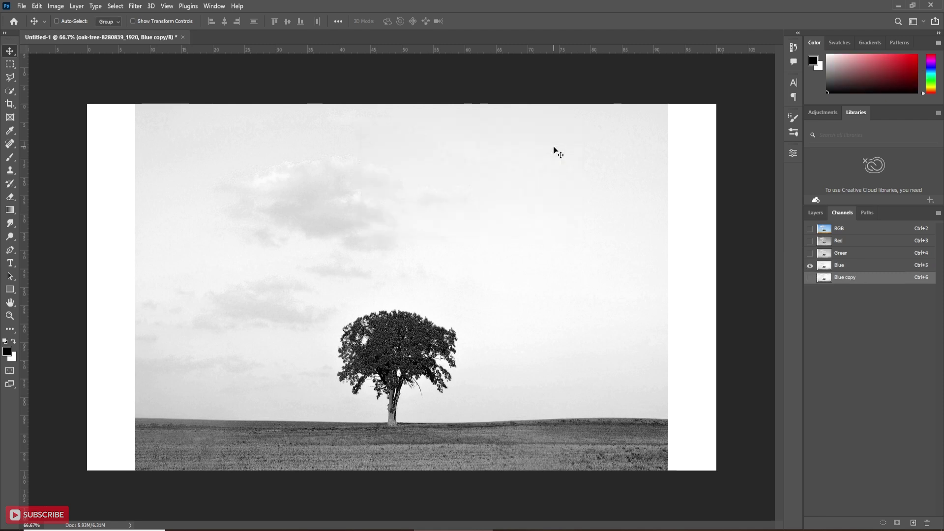
click(809, 278)
click(810, 265)
Open Image > Adjustments > Levels on Blue copy and raise the black input to 130
key(ctrl+l)
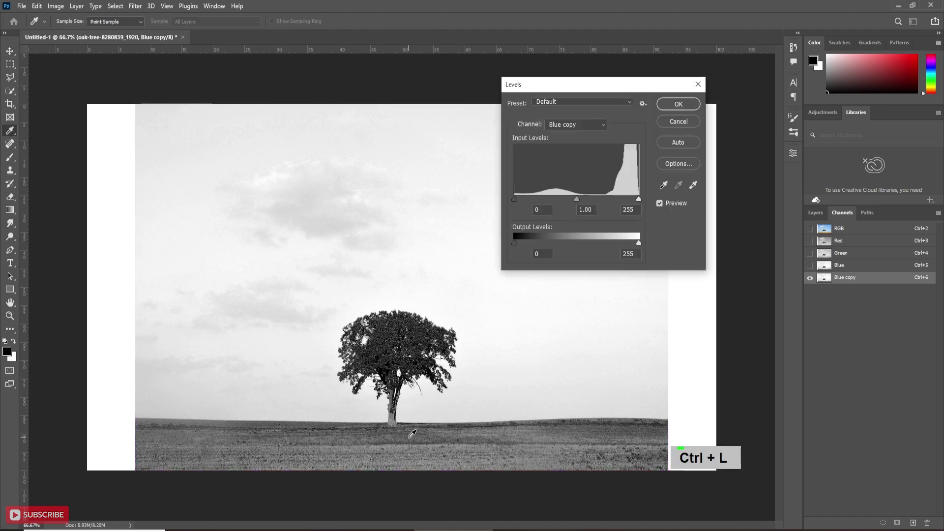
click(698, 84)
key(v)
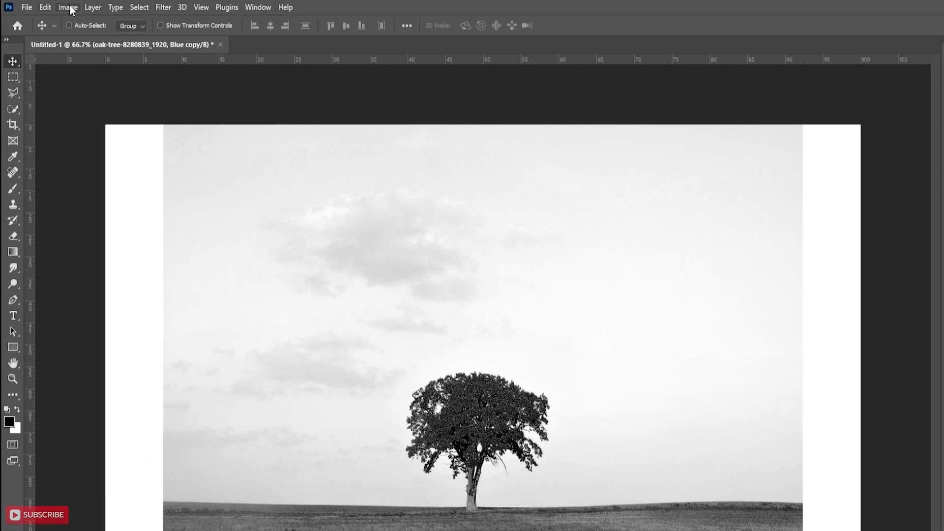
click(59, 7)
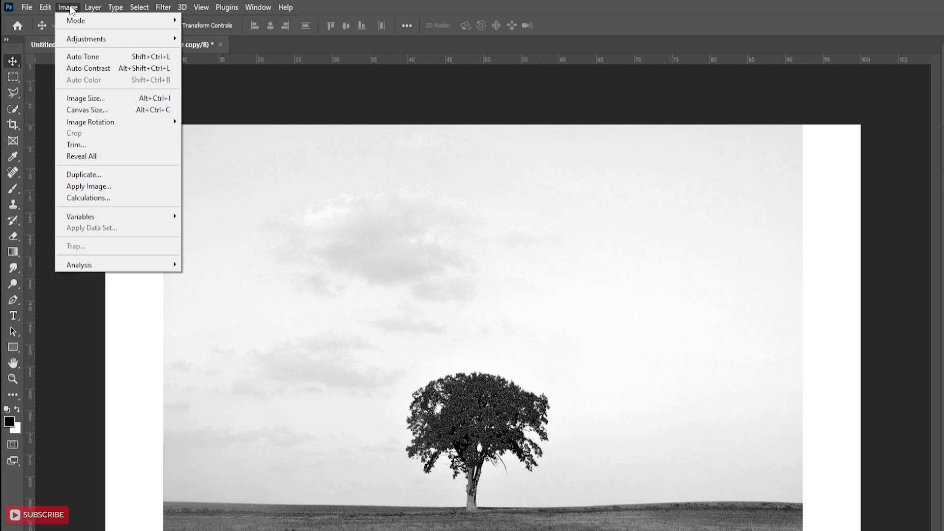
mouse_move(103, 39)
click(210, 48)
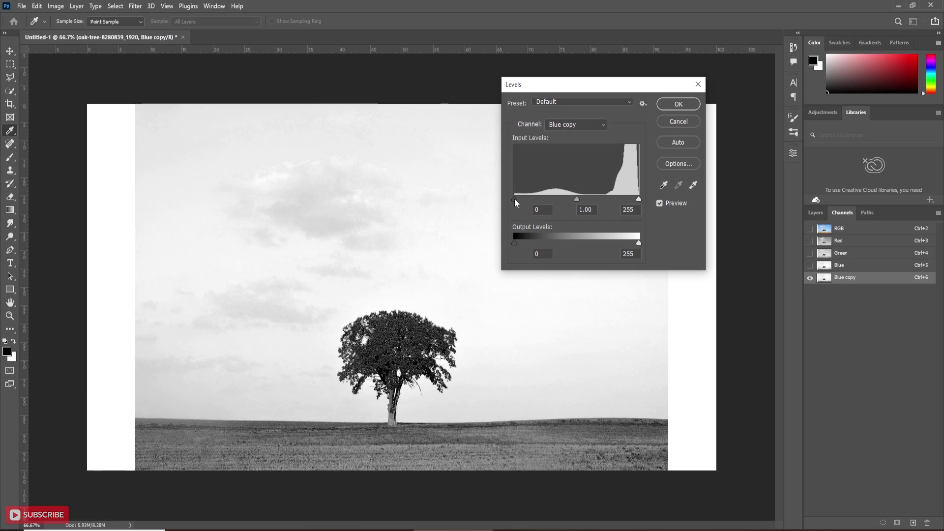
drag(514, 199, 603, 199)
click(678, 104)
key(v)
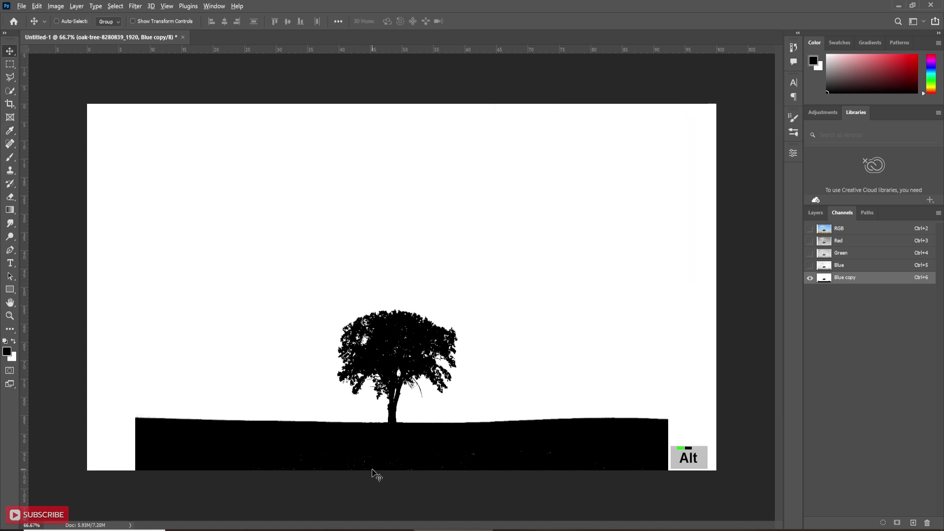
scroll(374, 474, up, 6)
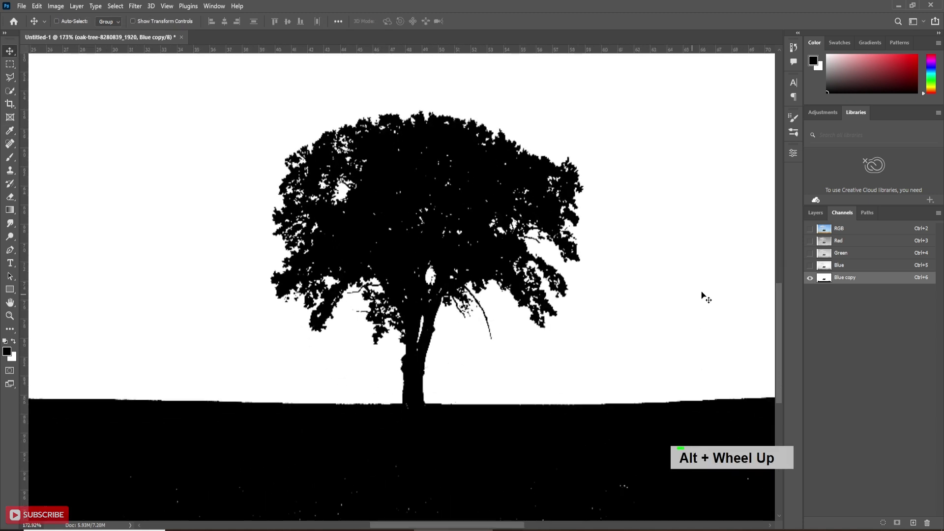
drag(781, 297, 779, 338)
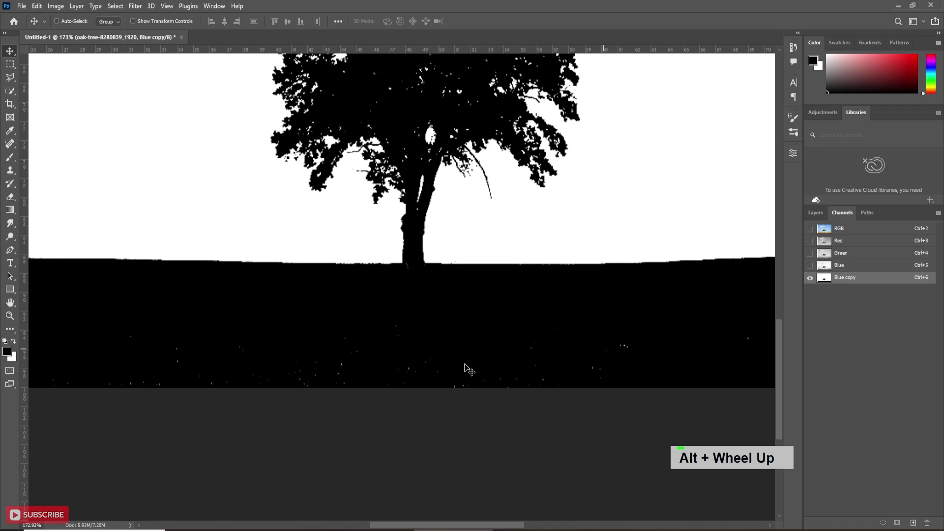
scroll(364, 386, up, 2)
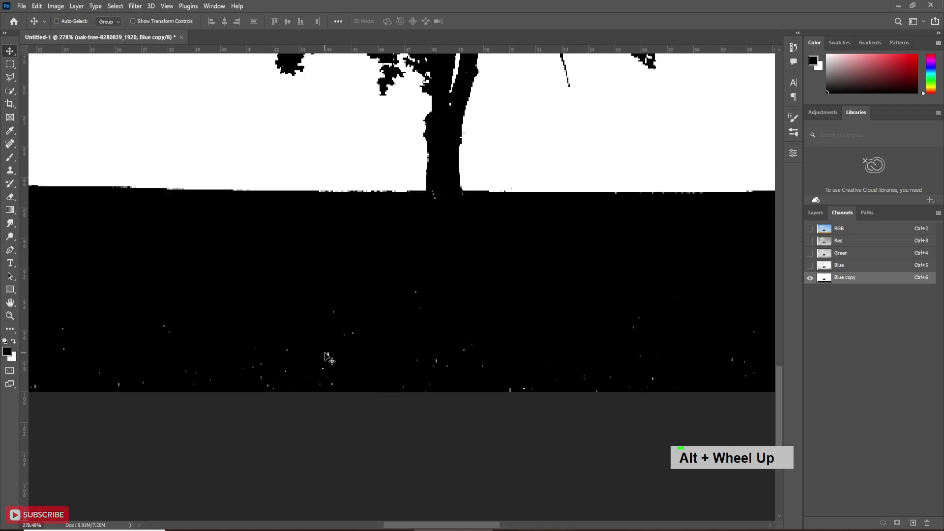
scroll(422, 409, down, 2)
scroll(459, 363, down, 5)
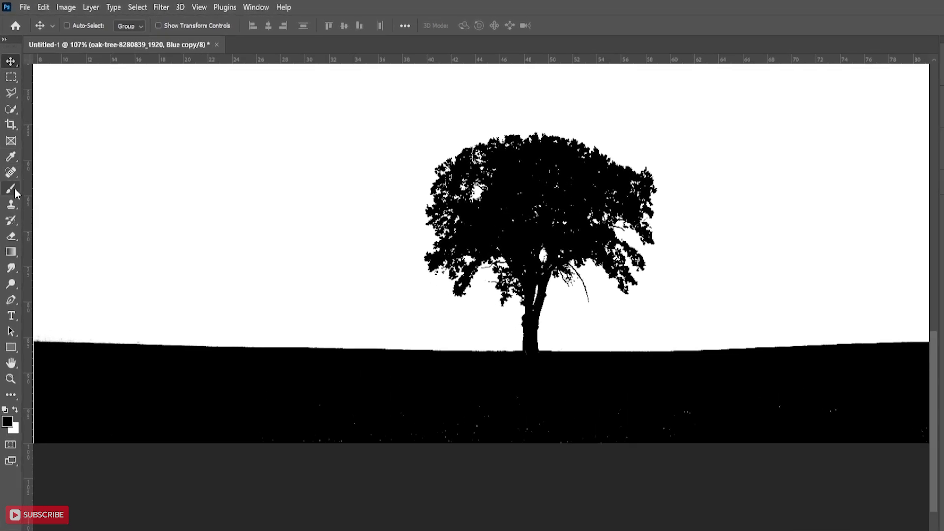
Paint black with the Brush over the white specks in Blue copy's ground
click(15, 191)
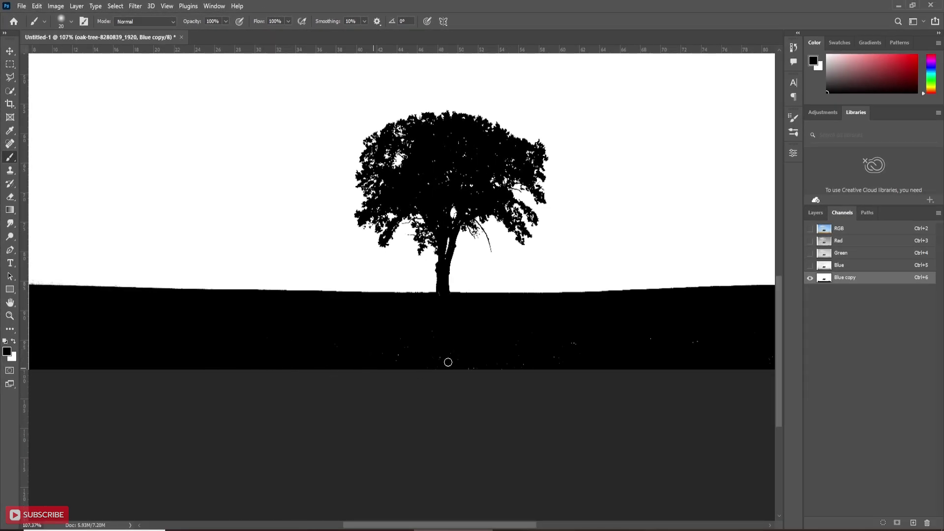
drag(452, 357, 530, 369)
drag(452, 525, 519, 422)
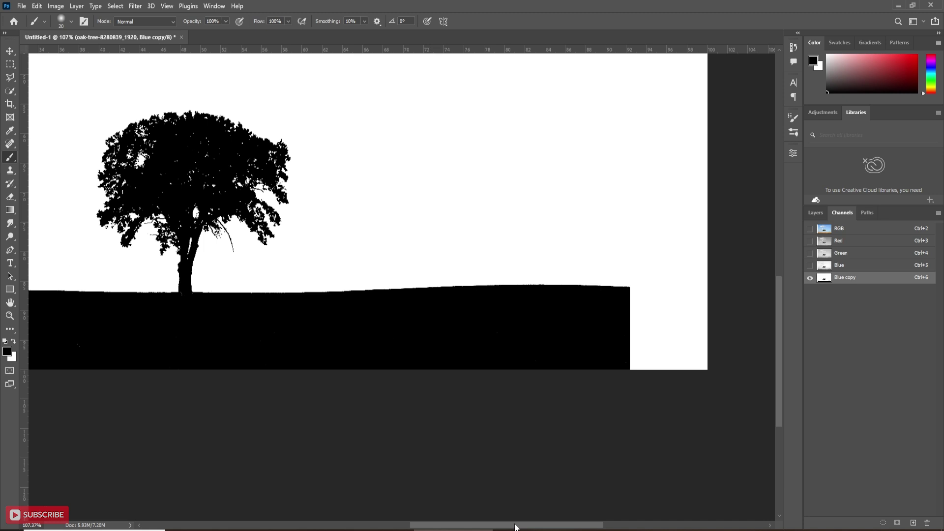
drag(515, 527, 410, 522)
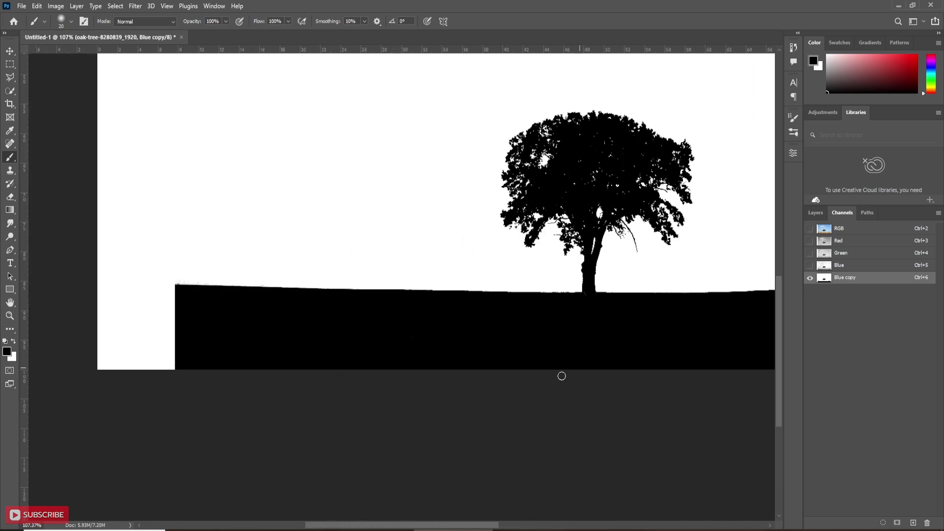
drag(421, 526, 446, 528)
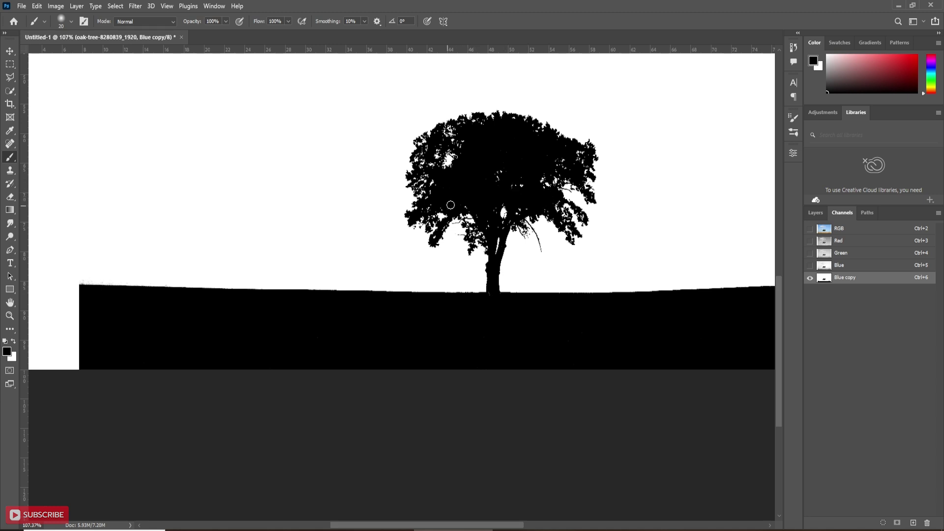
alt+scroll(516, 187, down, 5)
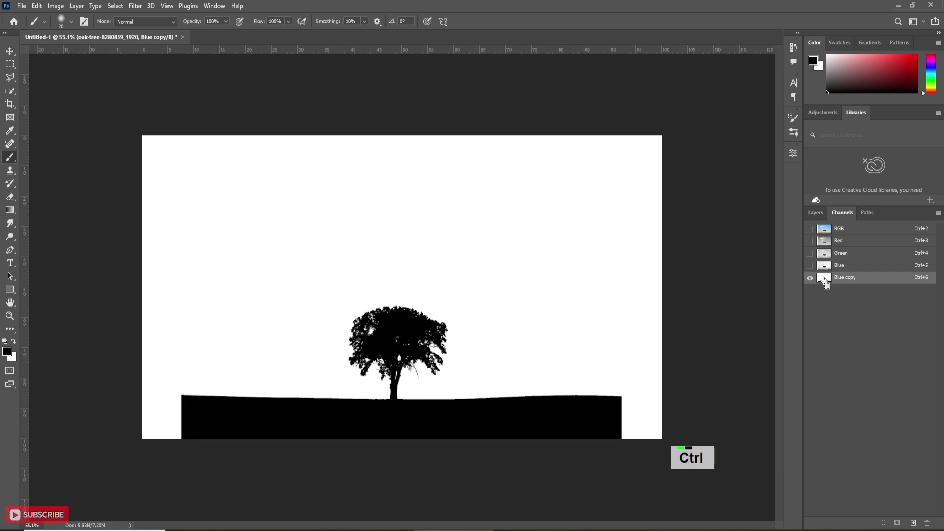
Load Blue copy as a selection and invert it to enclose the tree and field
ctrl+click(823, 279)
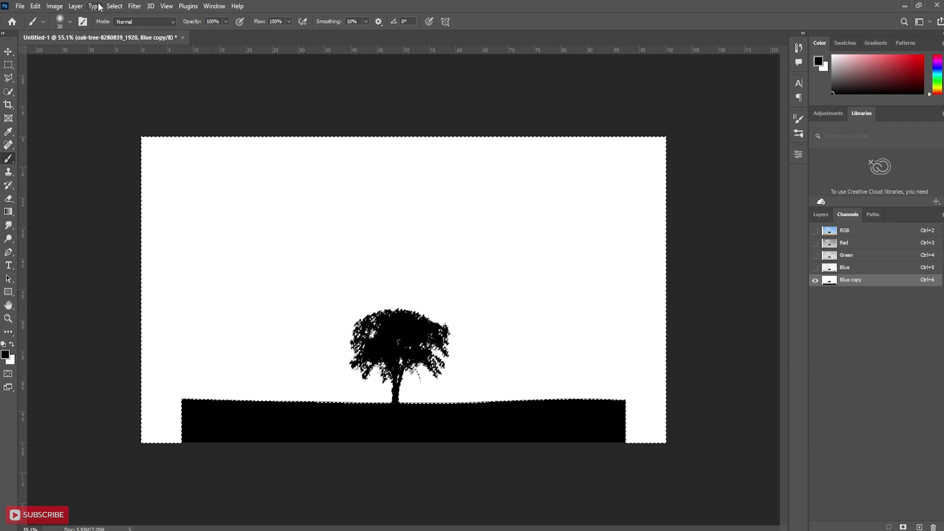
click(115, 6)
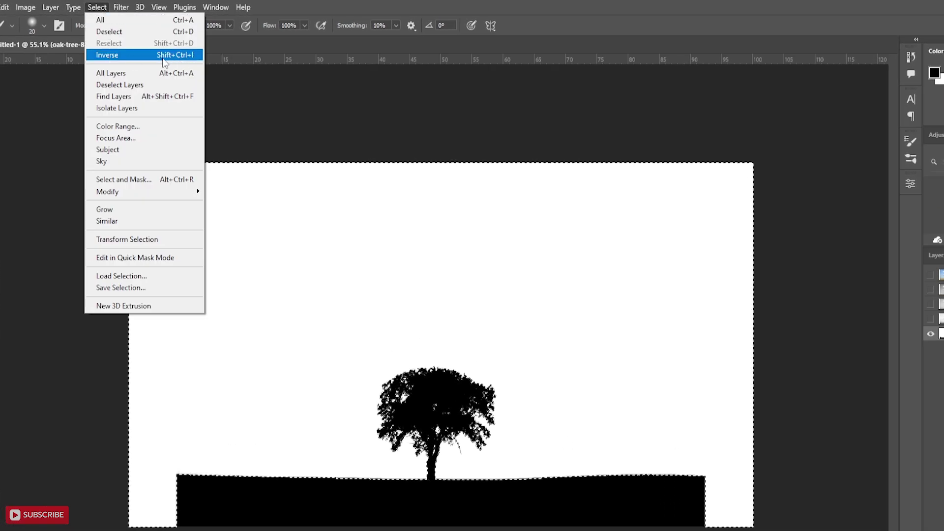
click(101, 54)
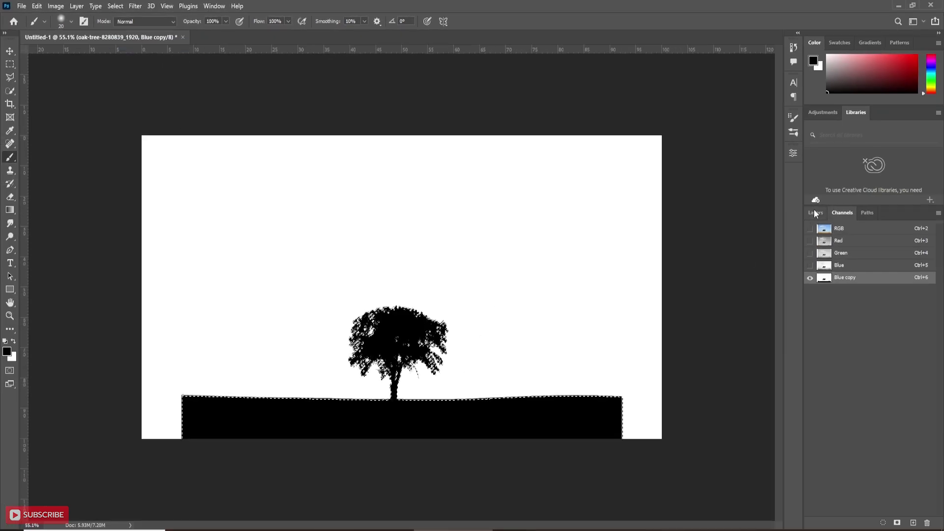
Add a layer mask from the selection to the oak-tree layer, hiding its sky
click(814, 213)
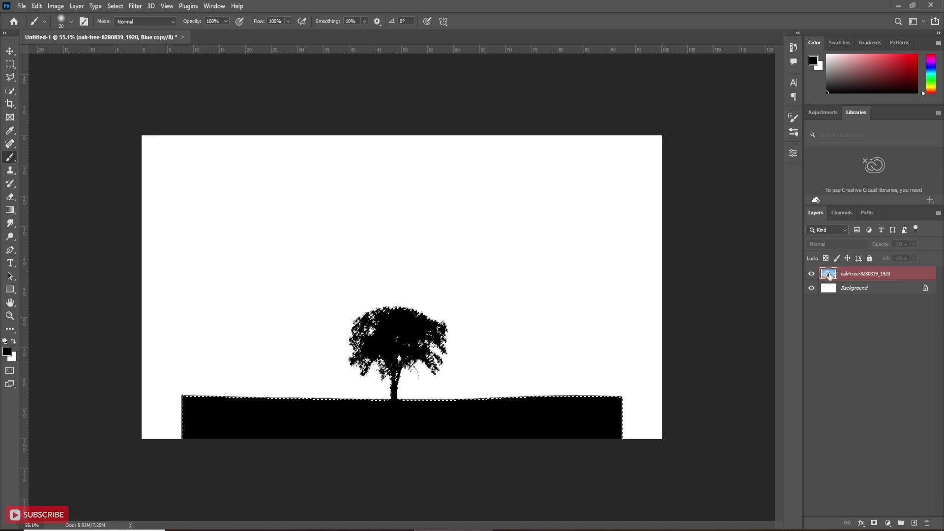
click(830, 275)
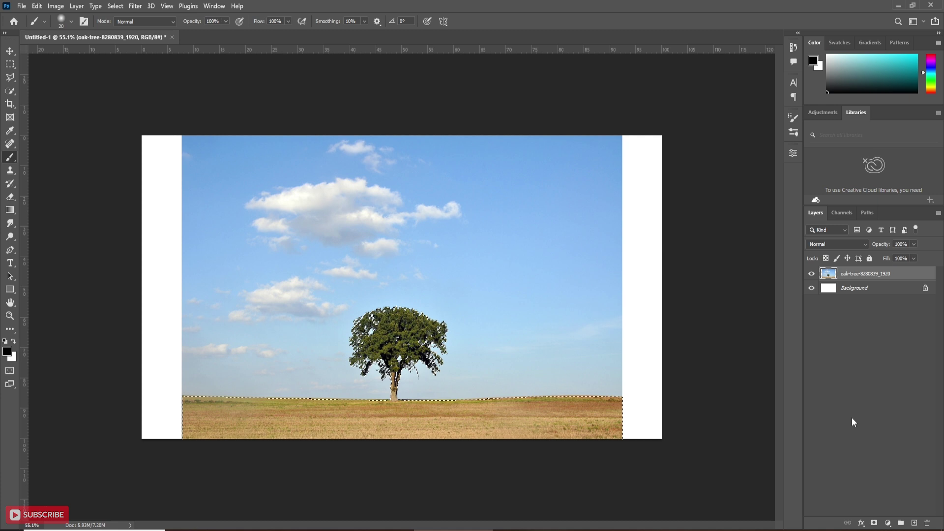
click(874, 524)
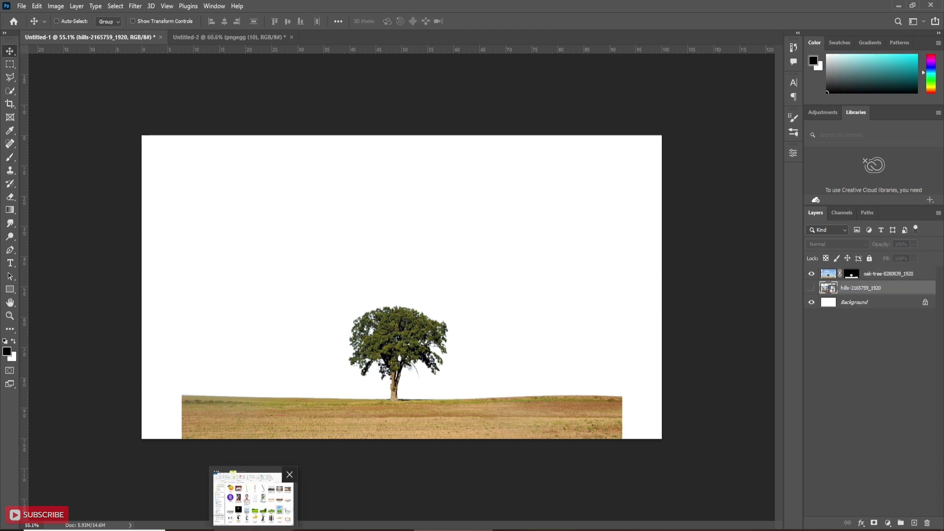
Place pngegg (6) into the document, enlarge it proportionally, raise it, and commit
click(253, 500)
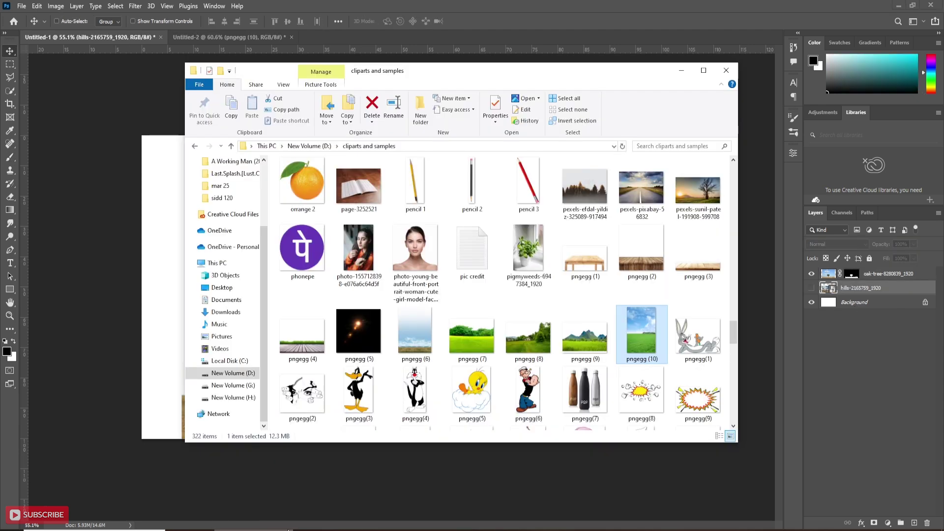
drag(410, 343, 154, 371)
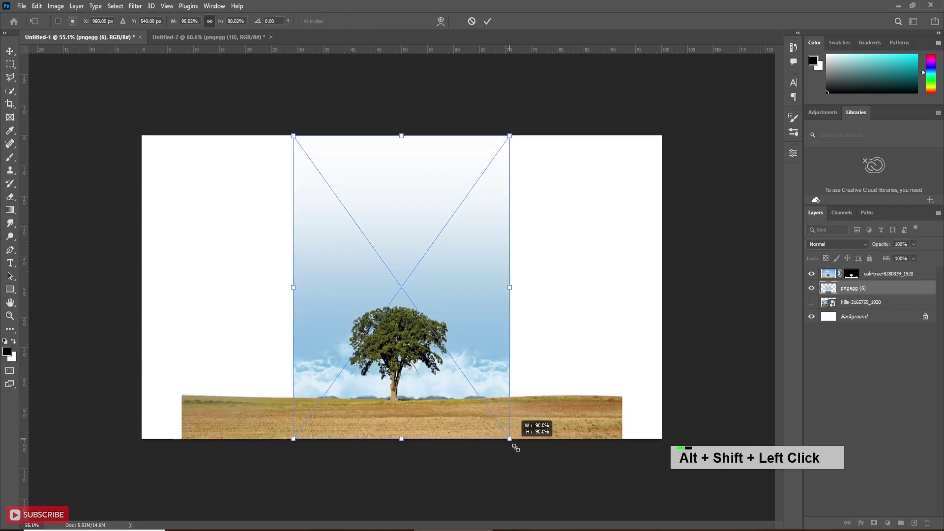
drag(515, 447, 681, 529)
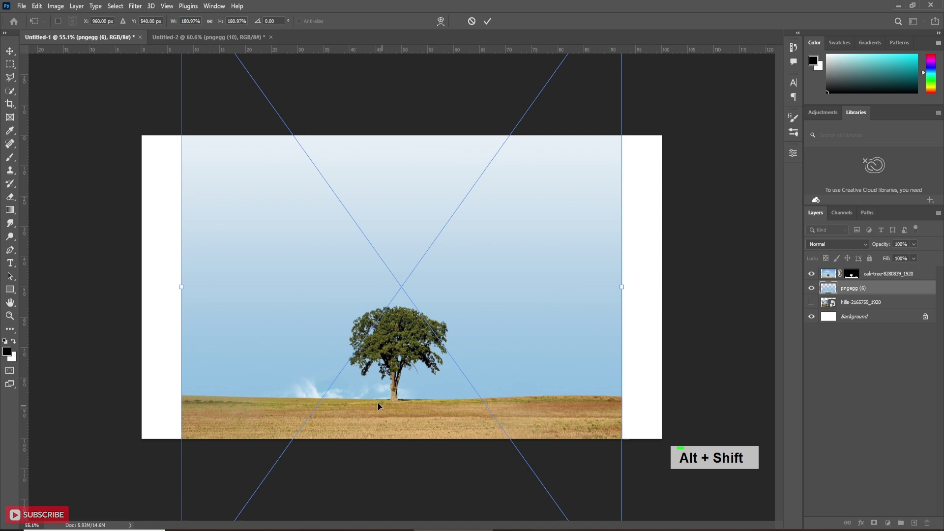
drag(405, 418, 409, 301)
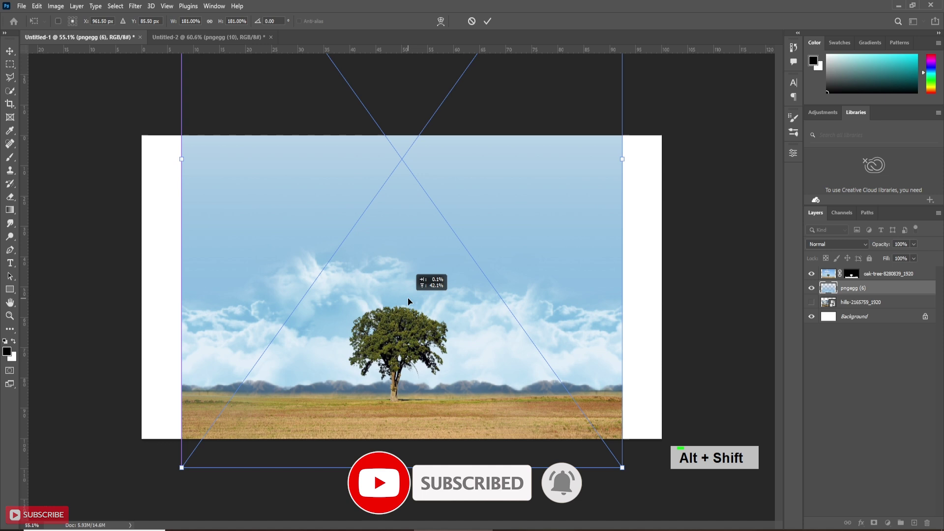
click(489, 22)
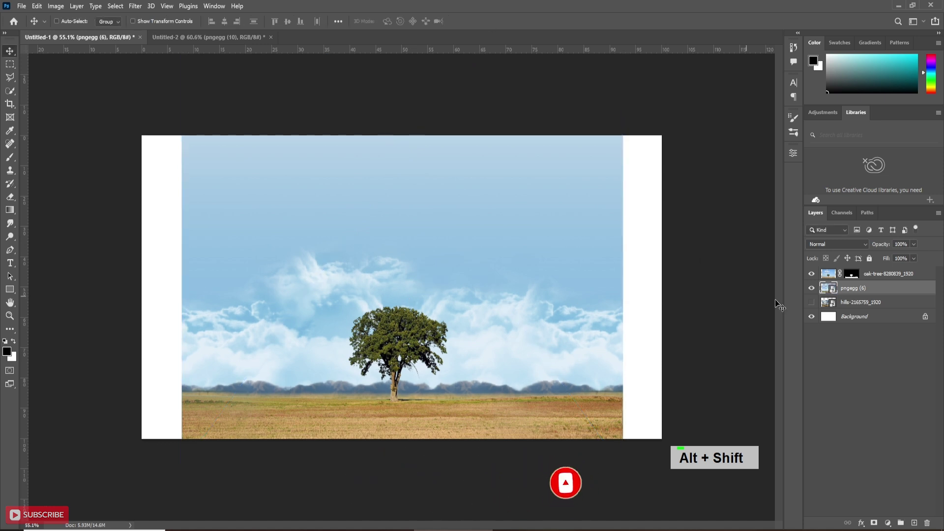